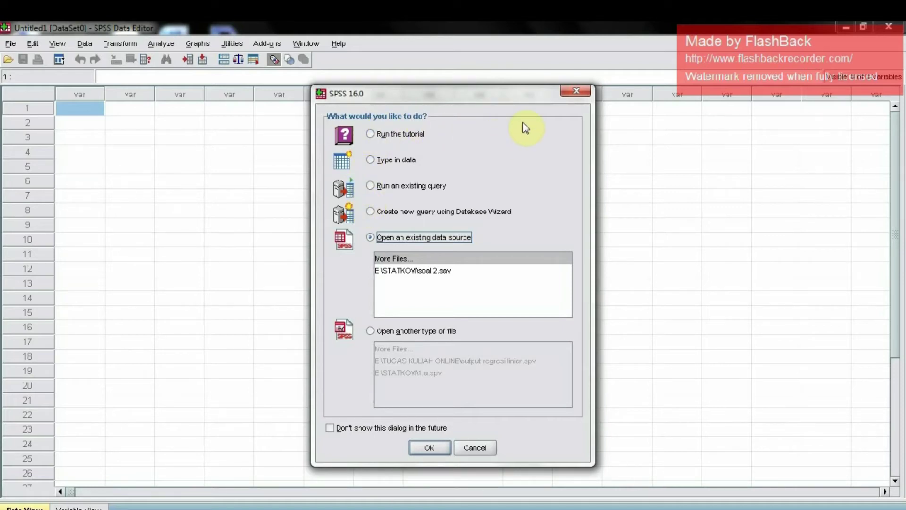
Dismiss the startup dialog and define three variables named Gaji, Usia and P.Kerja
click(583, 93)
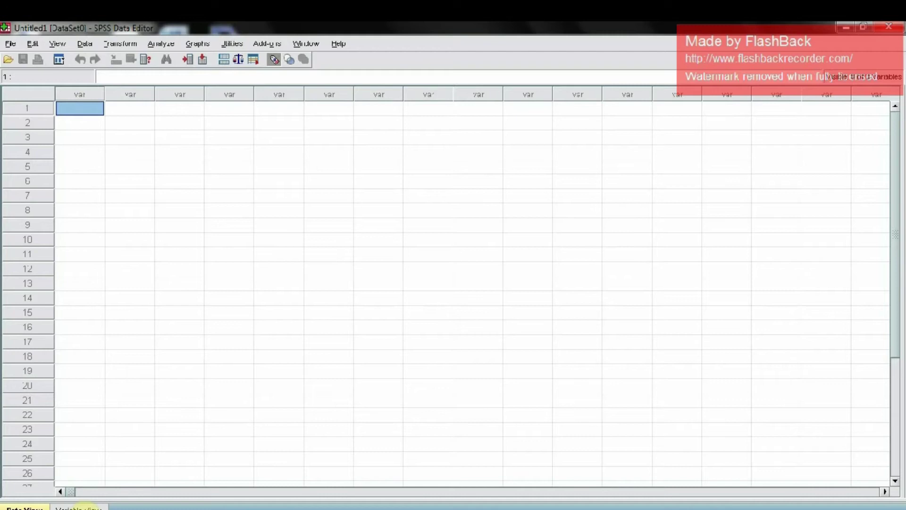
click(79, 508)
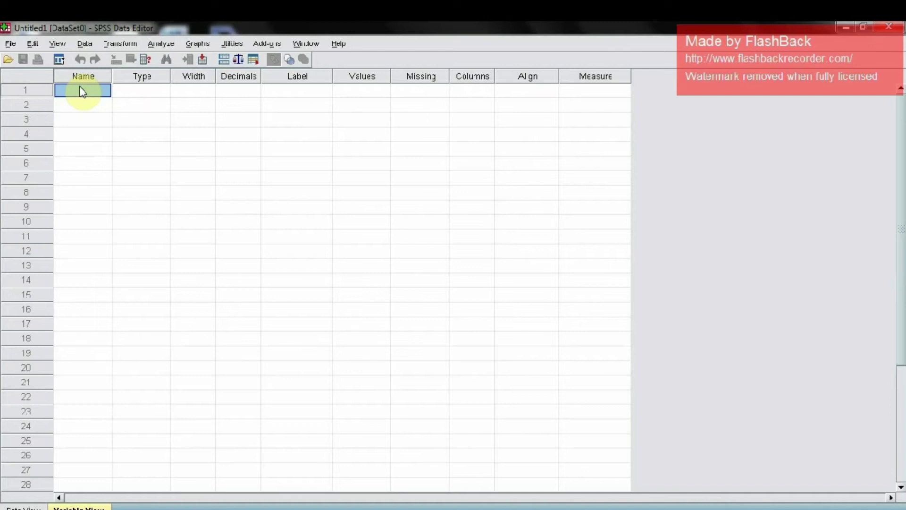
text(Gaji)
click(81, 110)
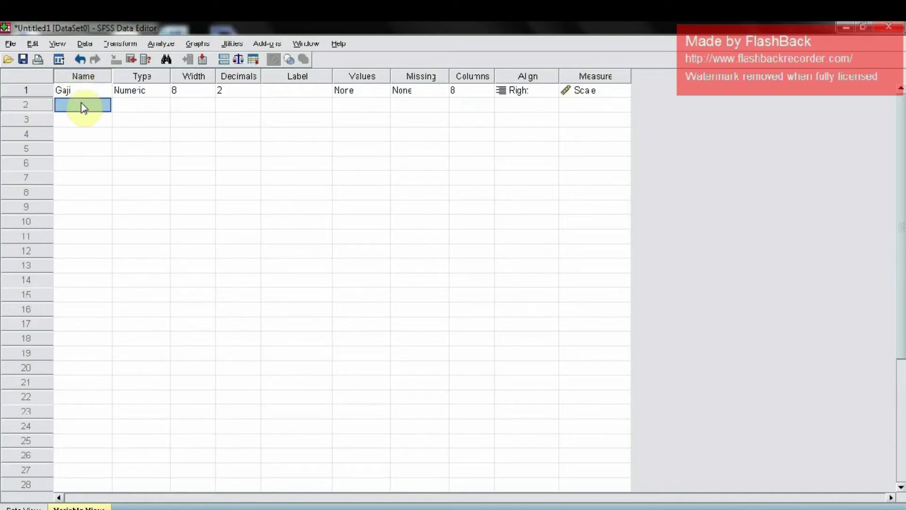
text(Usia)
click(69, 122)
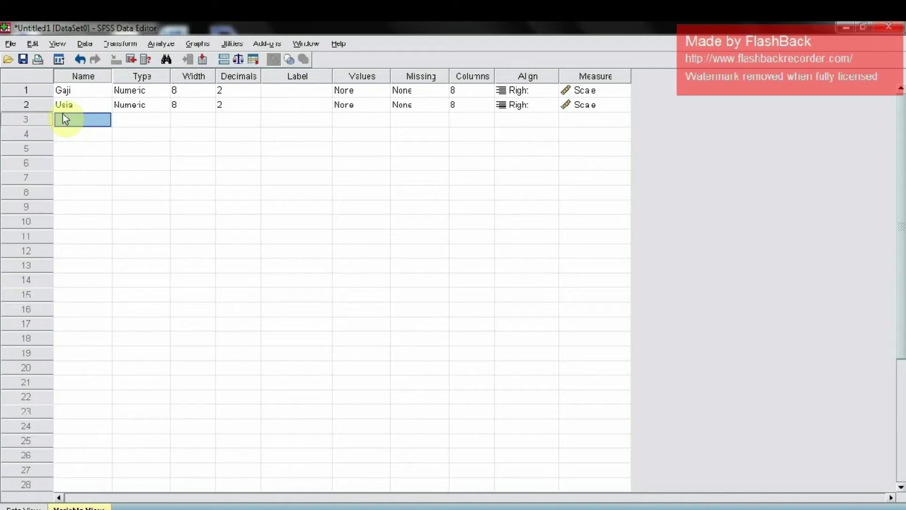
text(P.Kerja)
Set the decimals of the Gaji, Usia and P.Kerja variables to 0
click(237, 89)
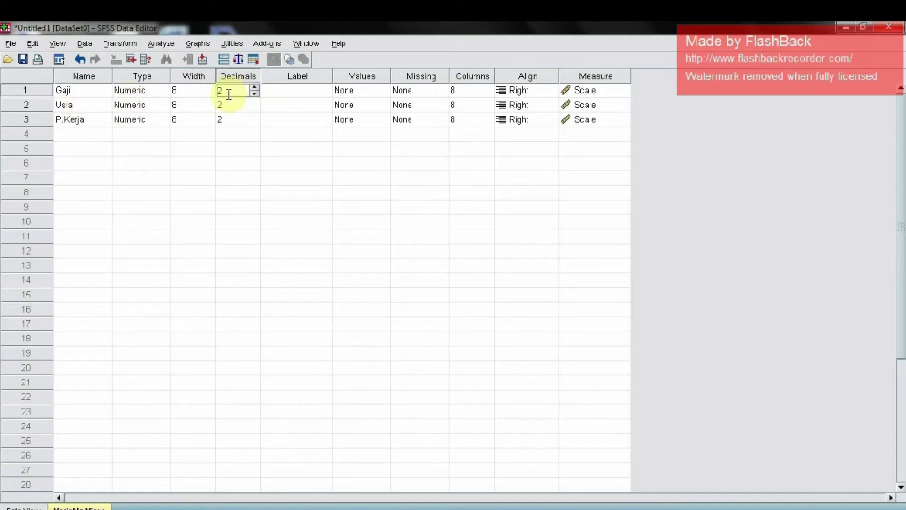
click(255, 93)
click(255, 93)
click(254, 108)
click(254, 108)
click(253, 109)
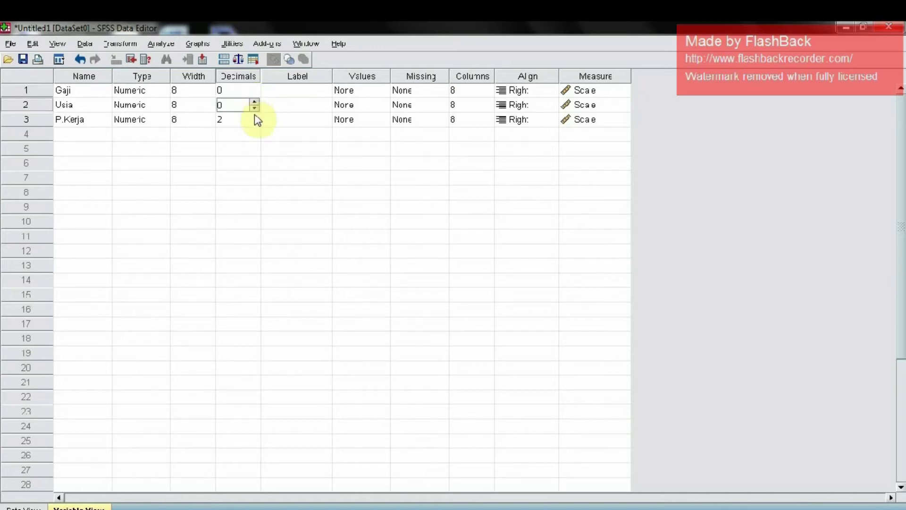
click(254, 124)
click(255, 124)
click(254, 124)
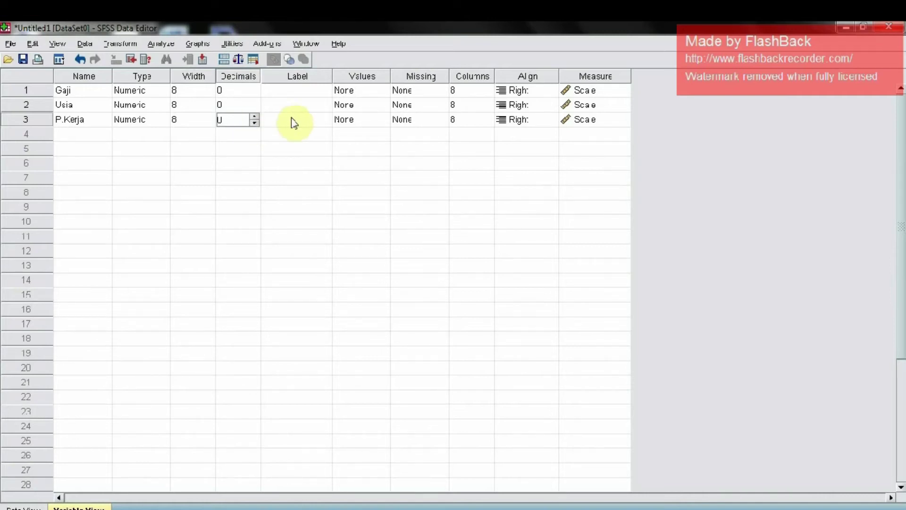
Label the three variables Gaji Karyawan, Usia Karyawan and Pengalaman Kerja Karyawan respectively
click(297, 90)
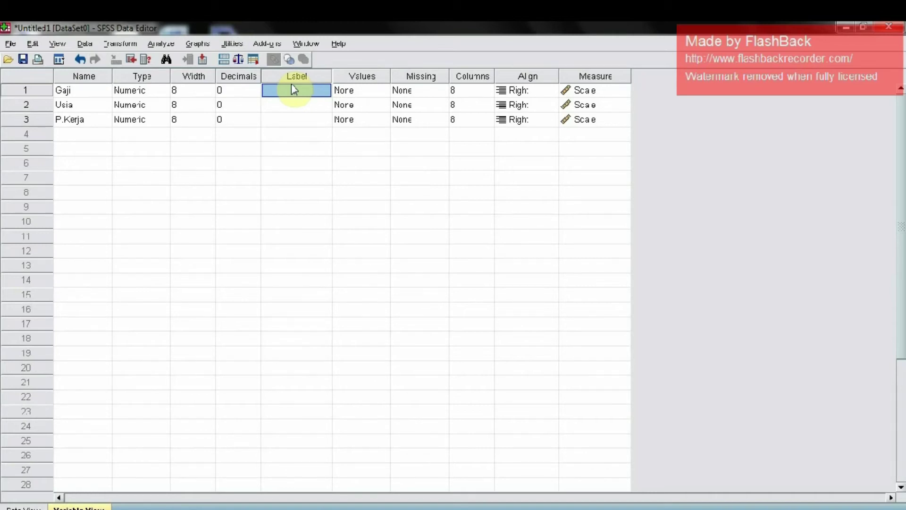
text(Ga)
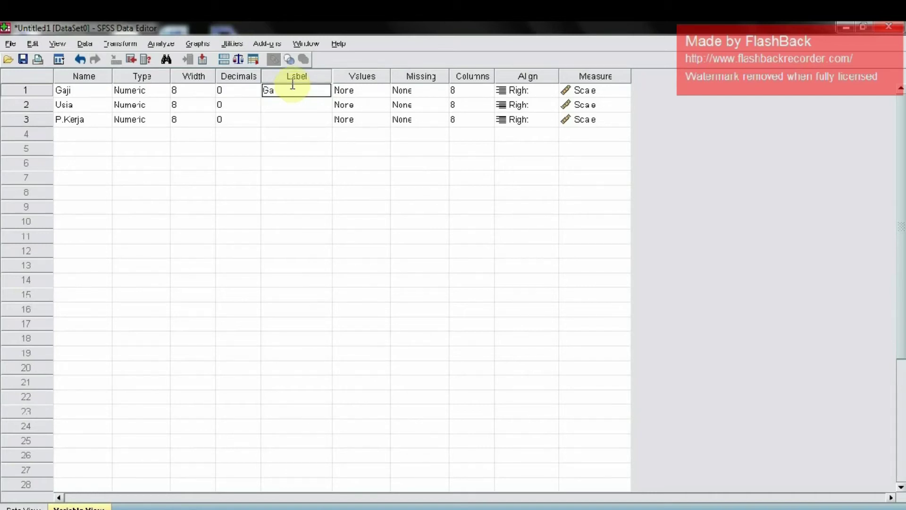
text(ji Karyawan)
click(288, 107)
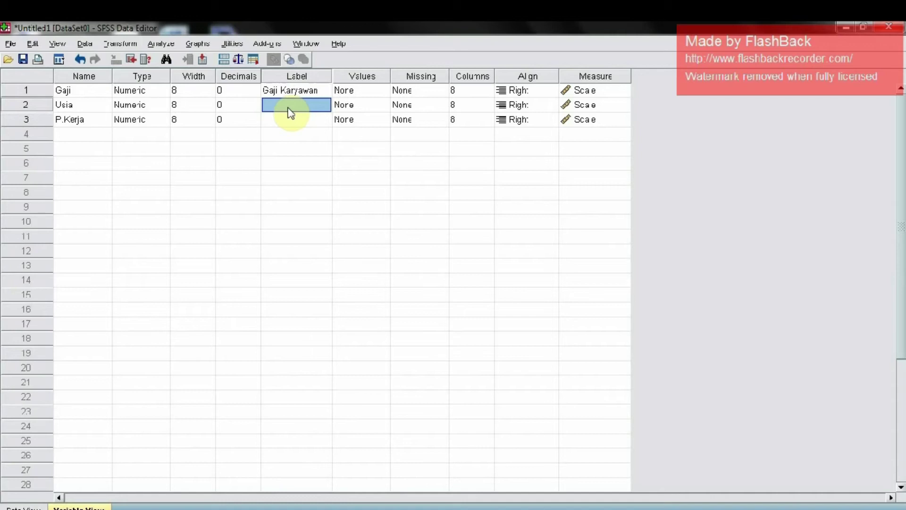
text(Usia)
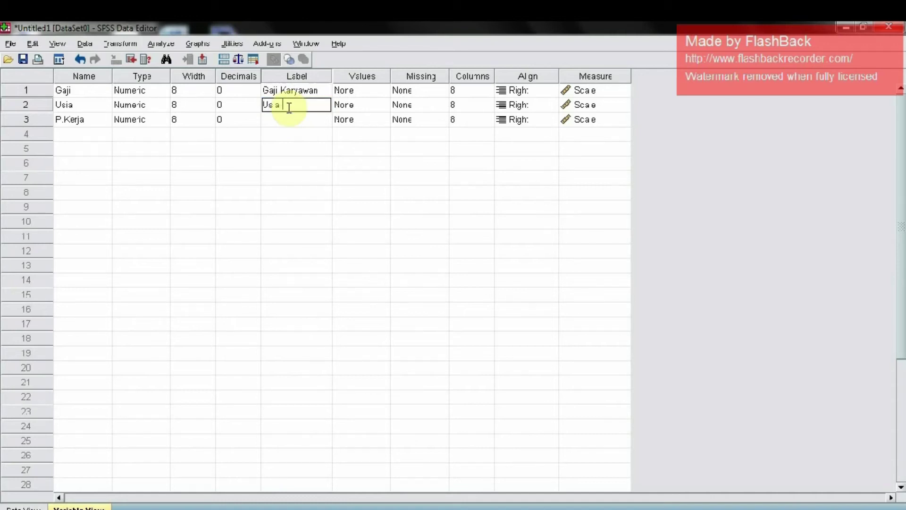
text( Karyawan)
click(302, 129)
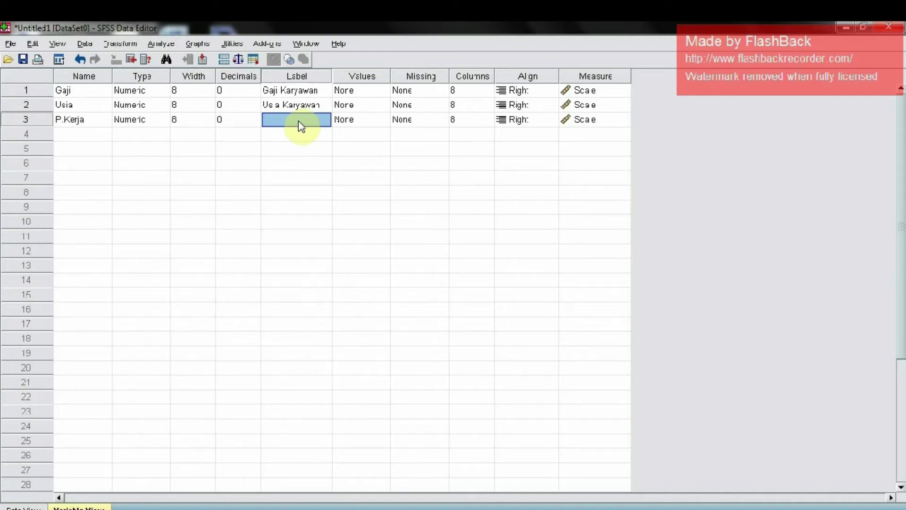
text(Pengalama)
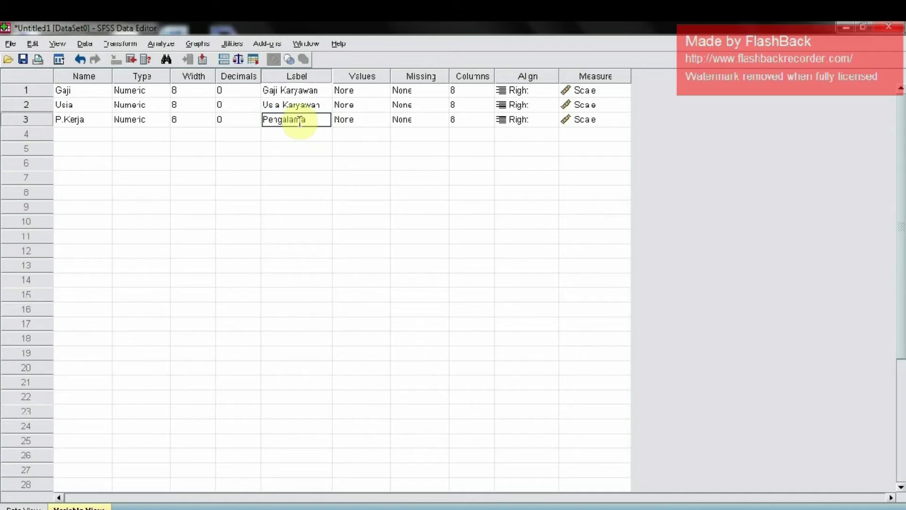
text(n Kerja K)
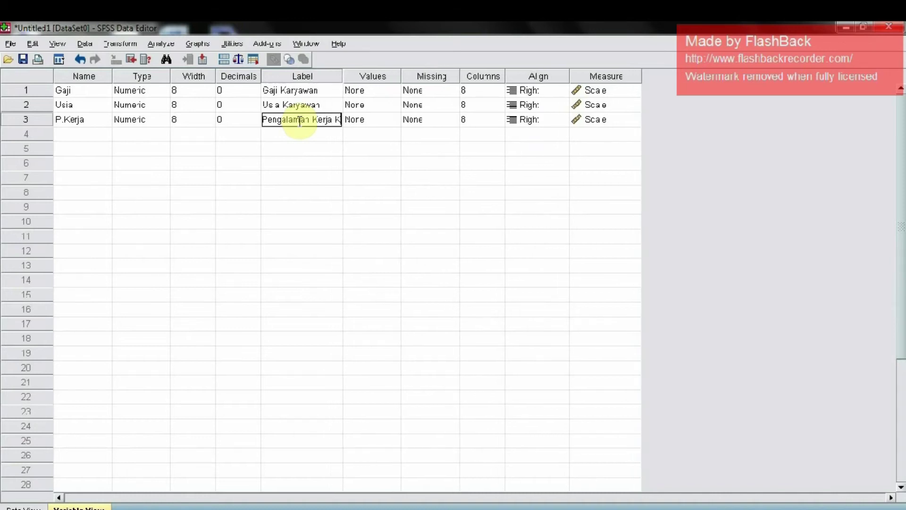
text(aryawan)
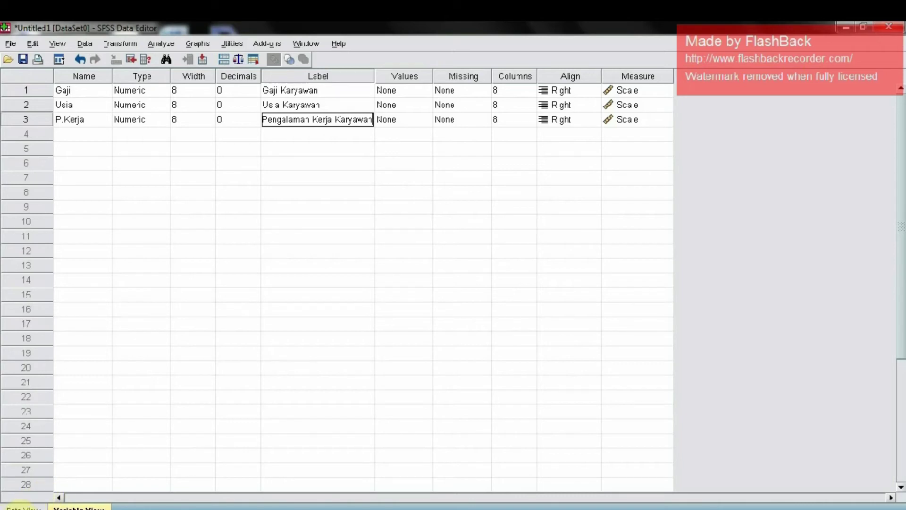
Paste the copied salary, age and work experience data into the data sheet, starting at the first Gaji cell
click(18, 507)
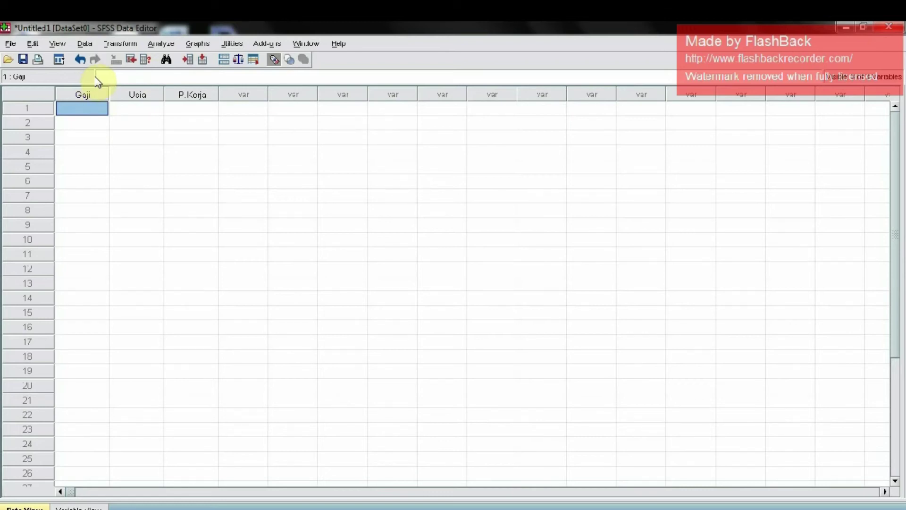
key(ctrl+v)
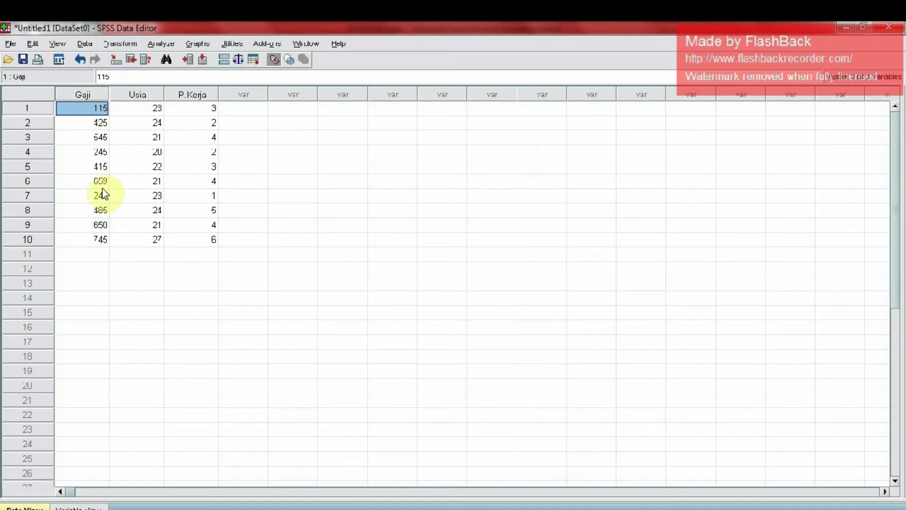
Run a two-tailed Pearson bivariate correlation on Gaji, Usia and P.Kerja with significant correlations flagged
click(168, 45)
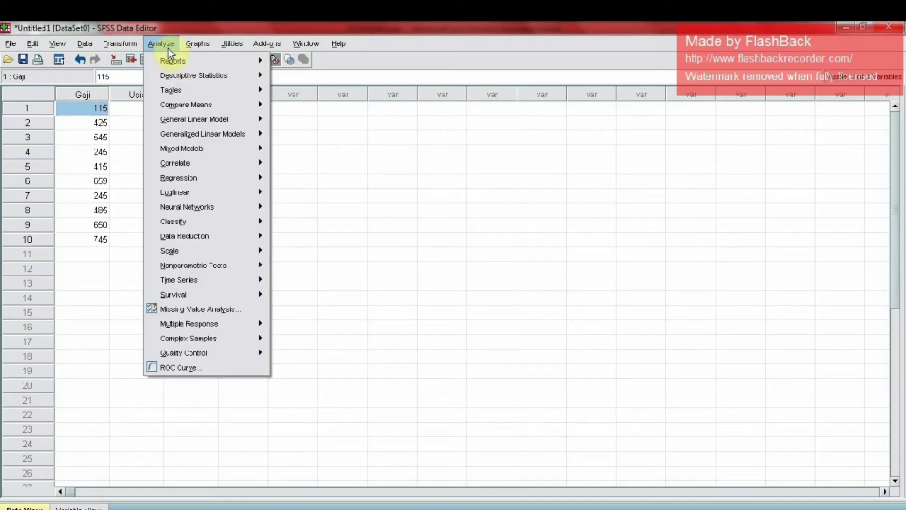
mouse_move(185, 169)
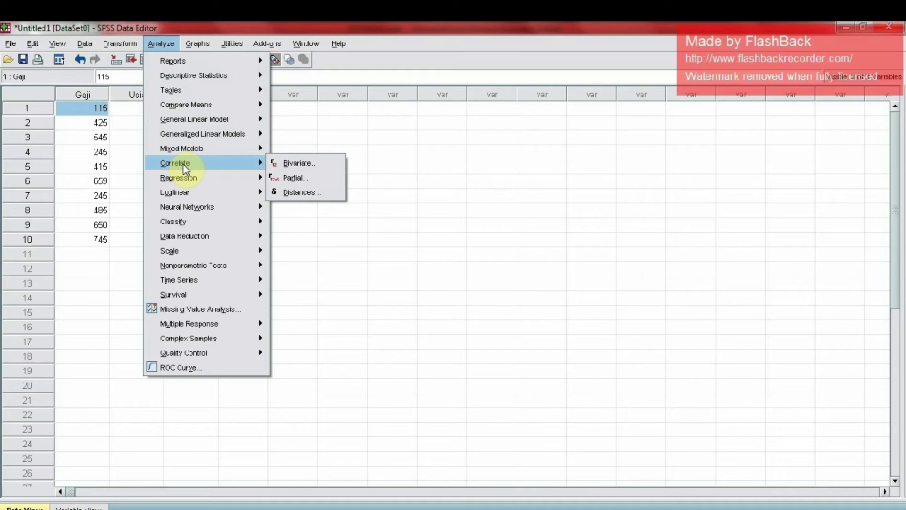
click(323, 163)
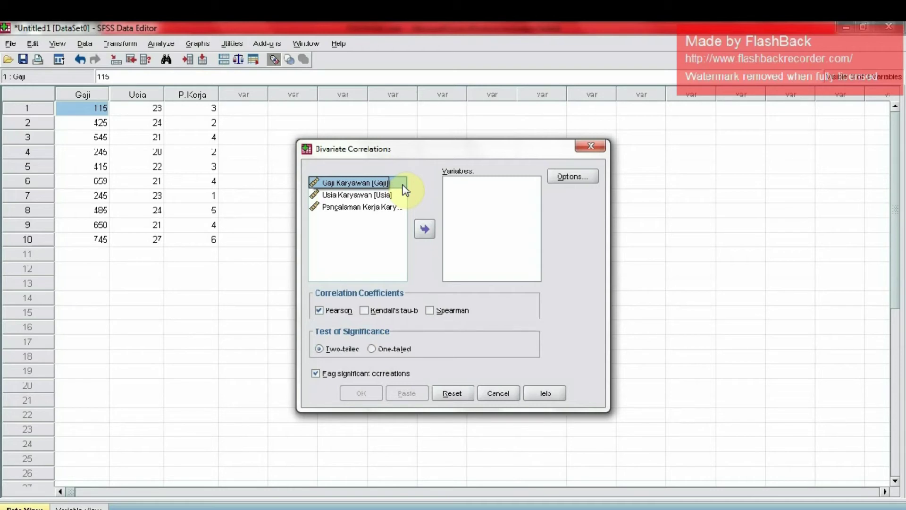
key(ctrl+a)
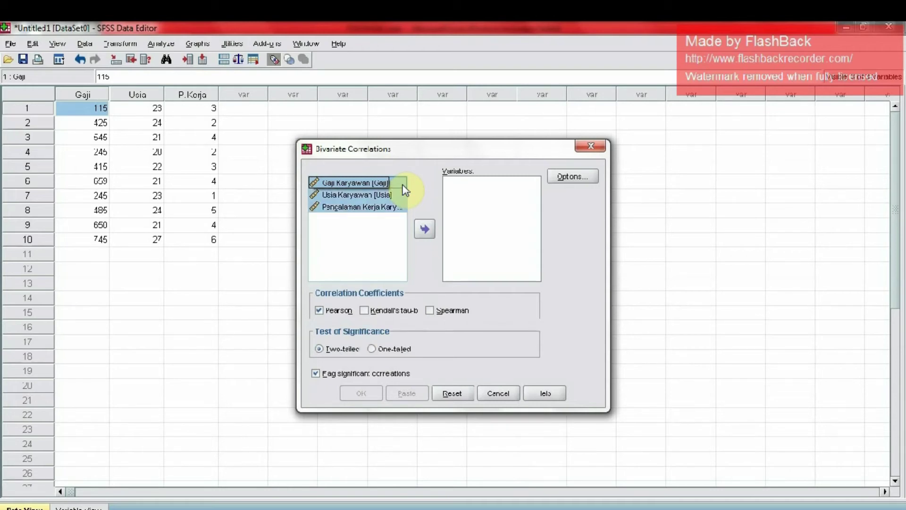
click(425, 229)
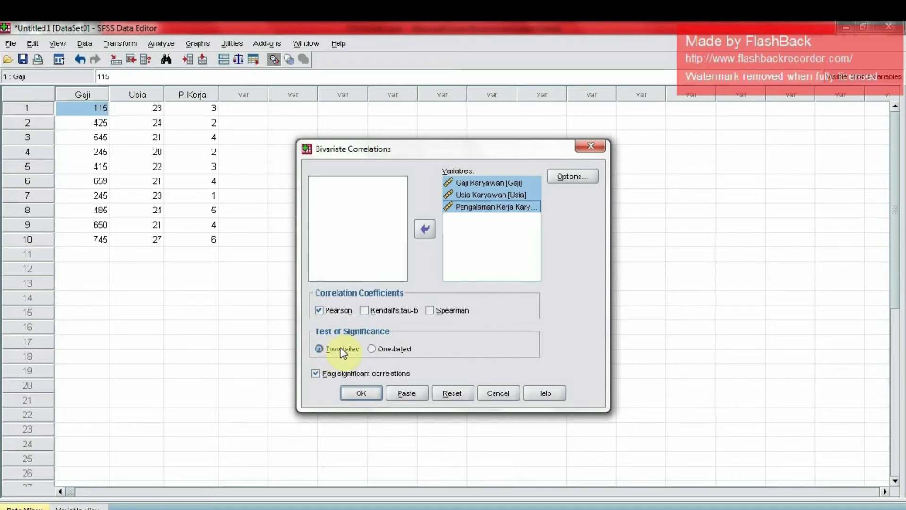
click(314, 374)
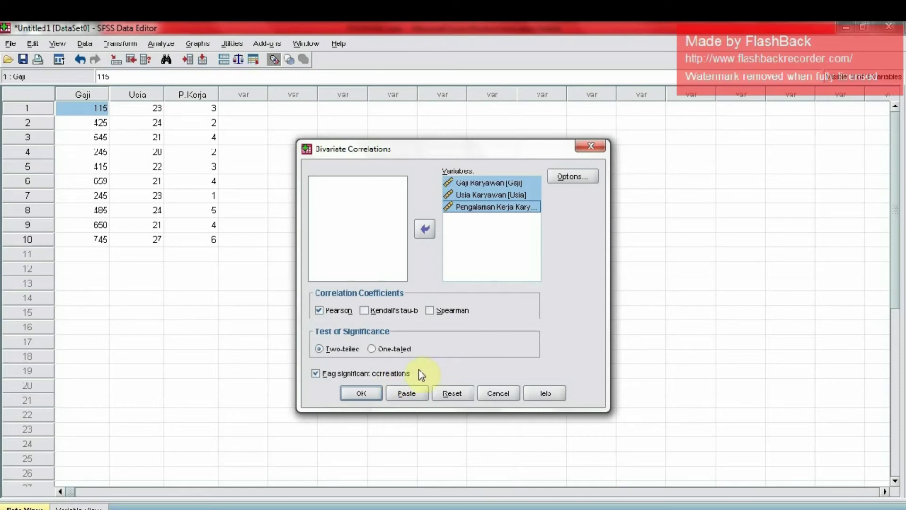
click(358, 394)
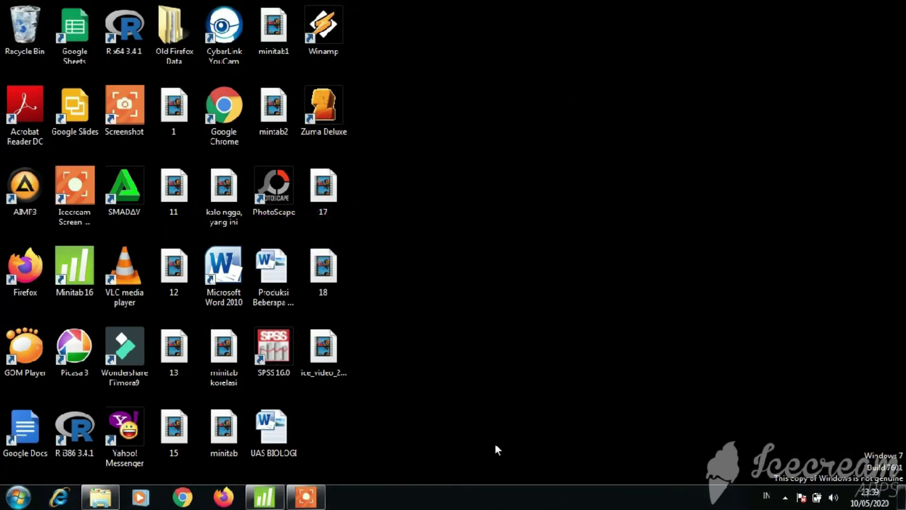
Switch to Minitab and run a Pearson correlation on Gaji, Usia and Pengalaman kerja with p-values displayed
click(267, 493)
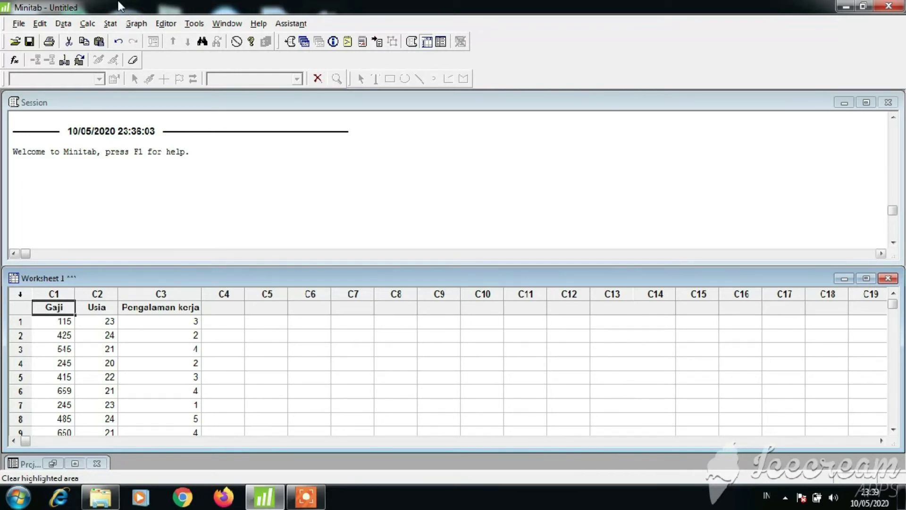
click(111, 24)
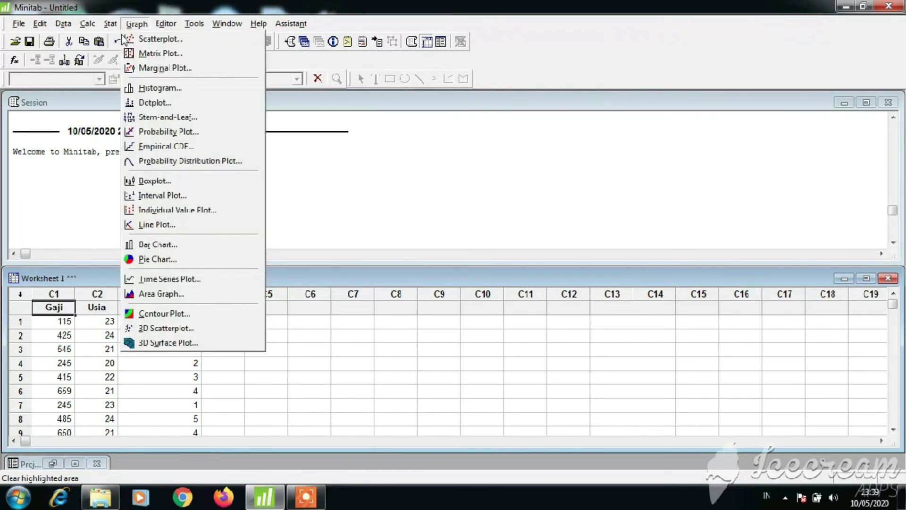
mouse_move(114, 43)
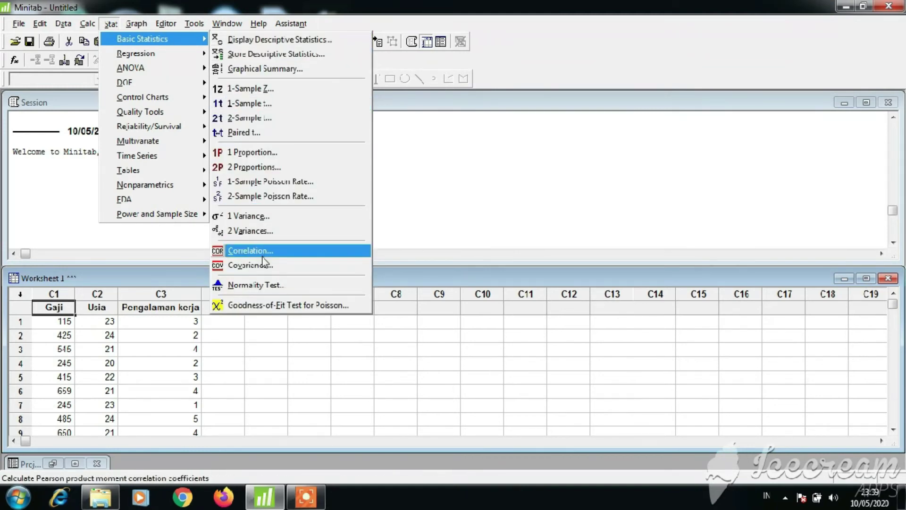
click(250, 251)
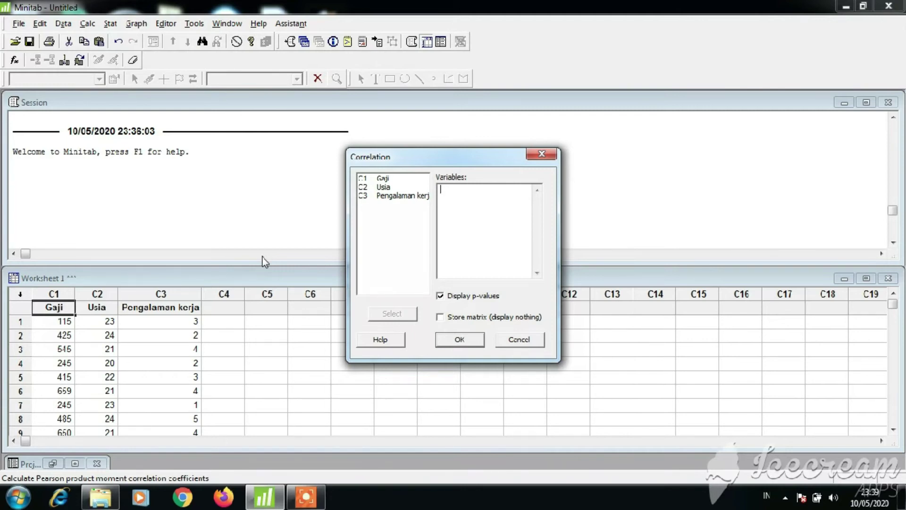
double_click(385, 180)
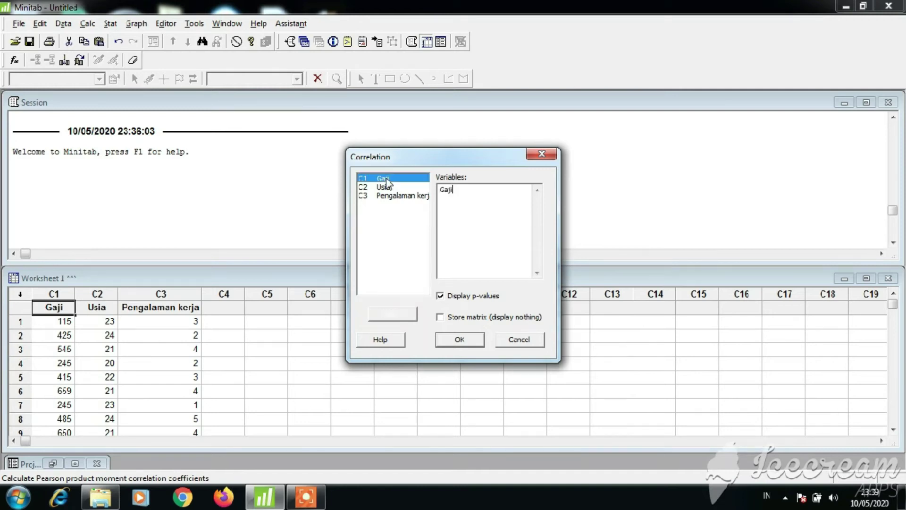
double_click(385, 187)
double_click(395, 196)
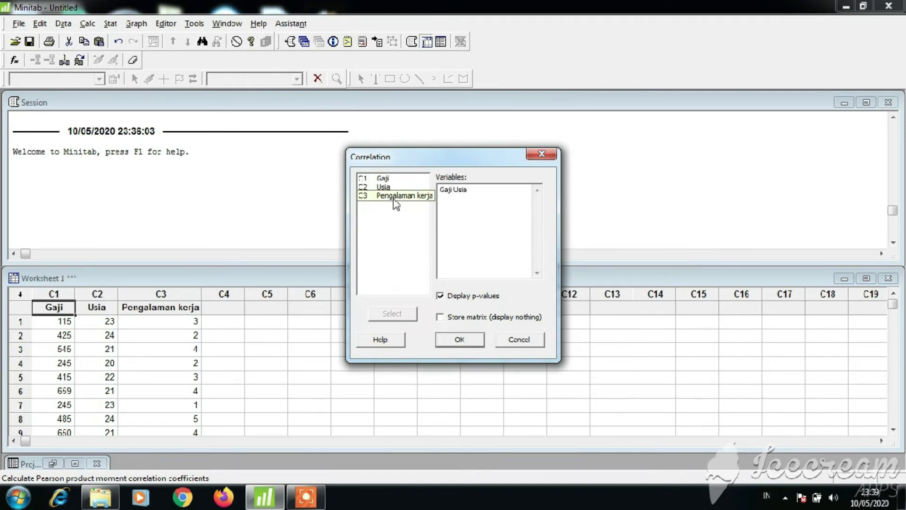
click(467, 340)
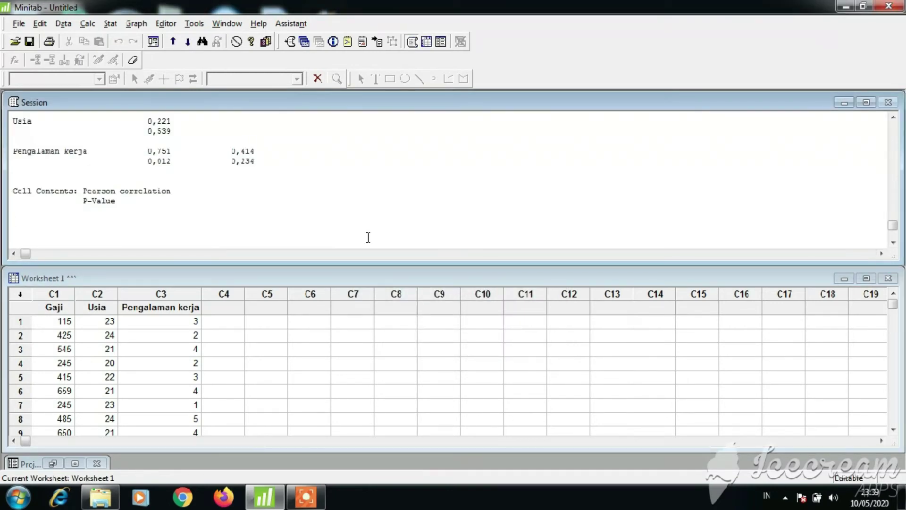
scroll(368, 238, up, 3)
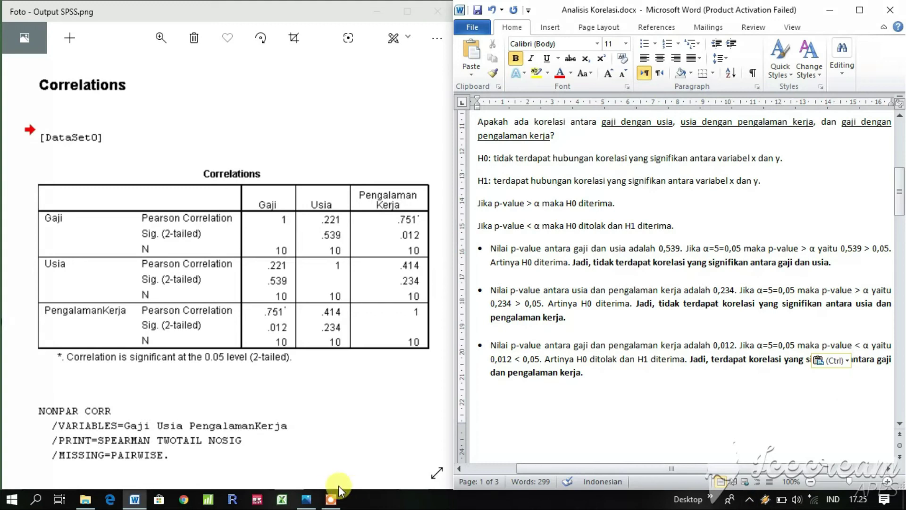
click(336, 504)
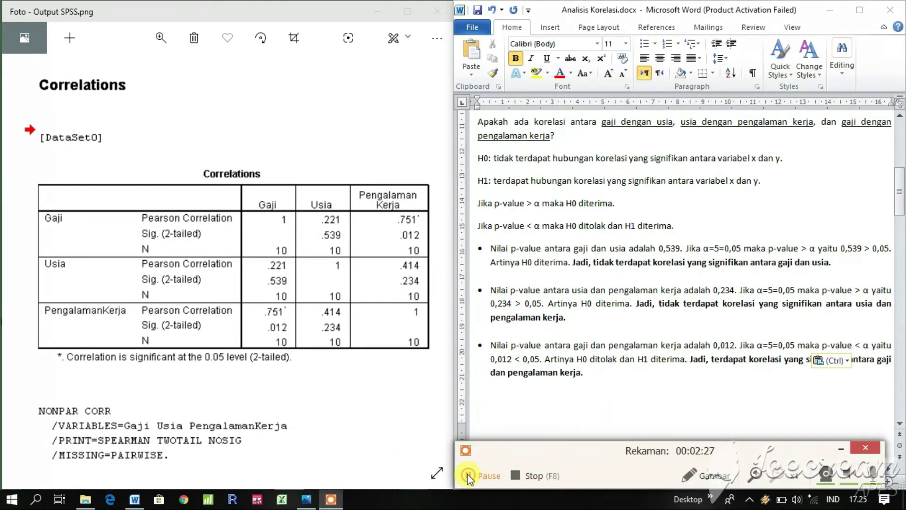